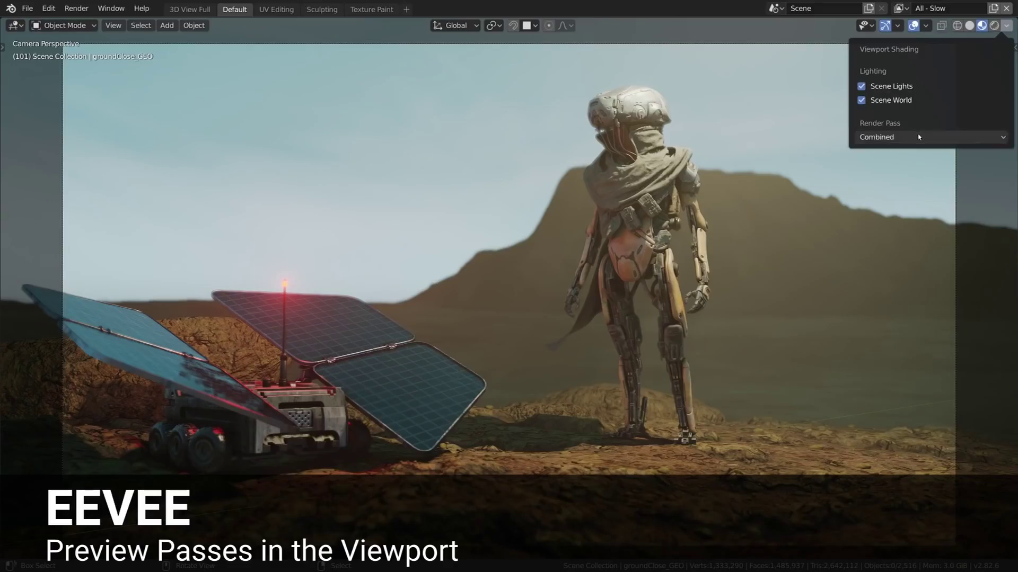
# Step: Preview the Normal render pass in the viewport instead of Combined
pyautogui.click(919, 137)
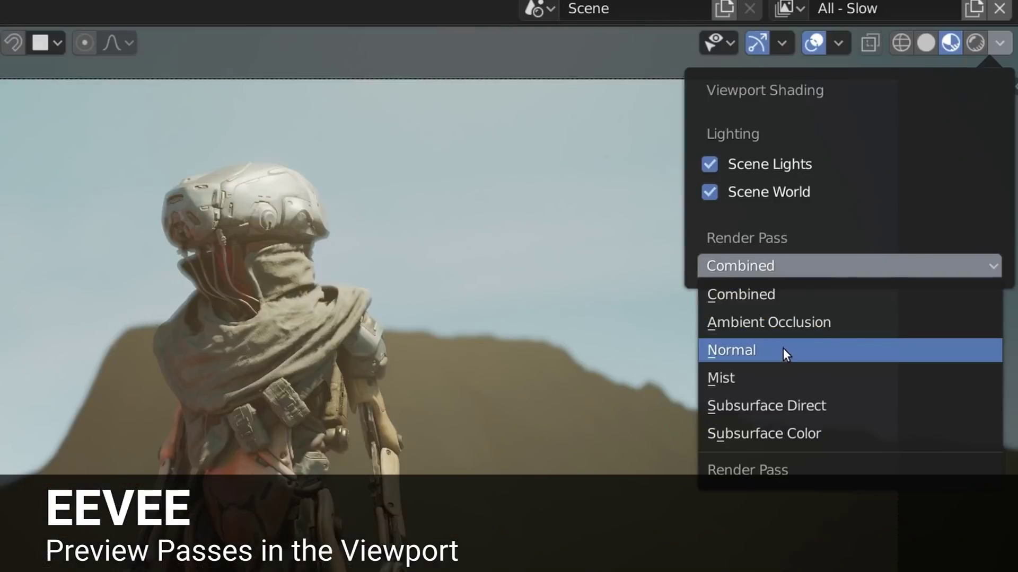
pyautogui.click(783, 350)
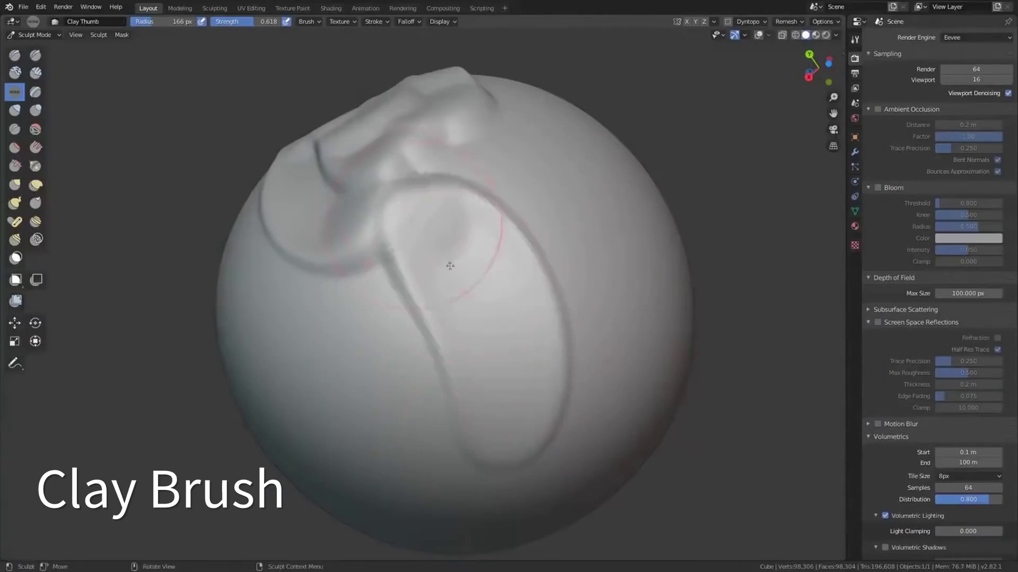
# Step: Smooth the sphere's clay strokes, recolour the brush lavender, and turn the Outliner into the Dope Sheet
pyautogui.keyDown('shift'); pyautogui.moveTo(419, 304); pyautogui.dragTo(410, 282); pyautogui.keyUp('shift')
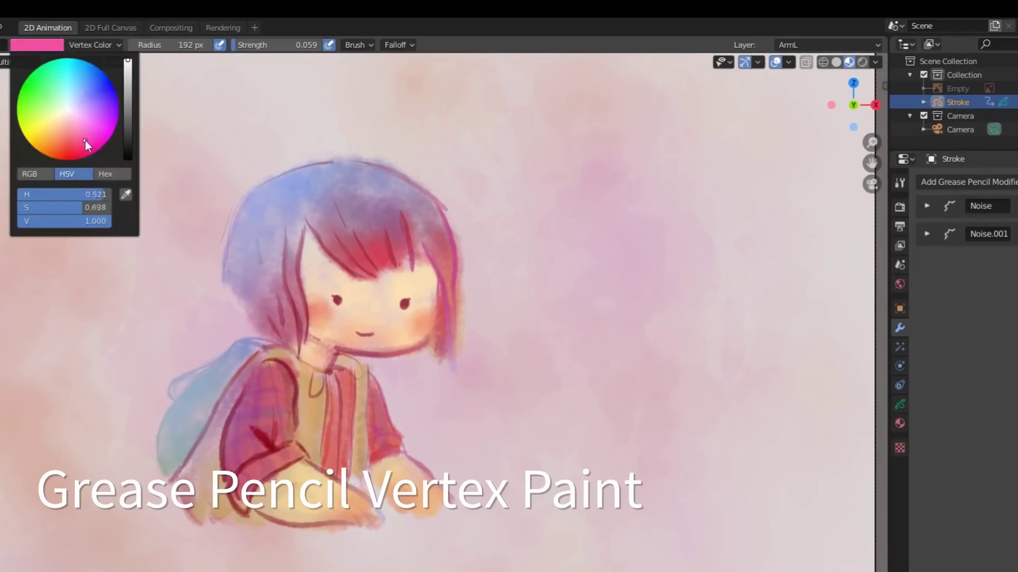
pyautogui.click(87, 140)
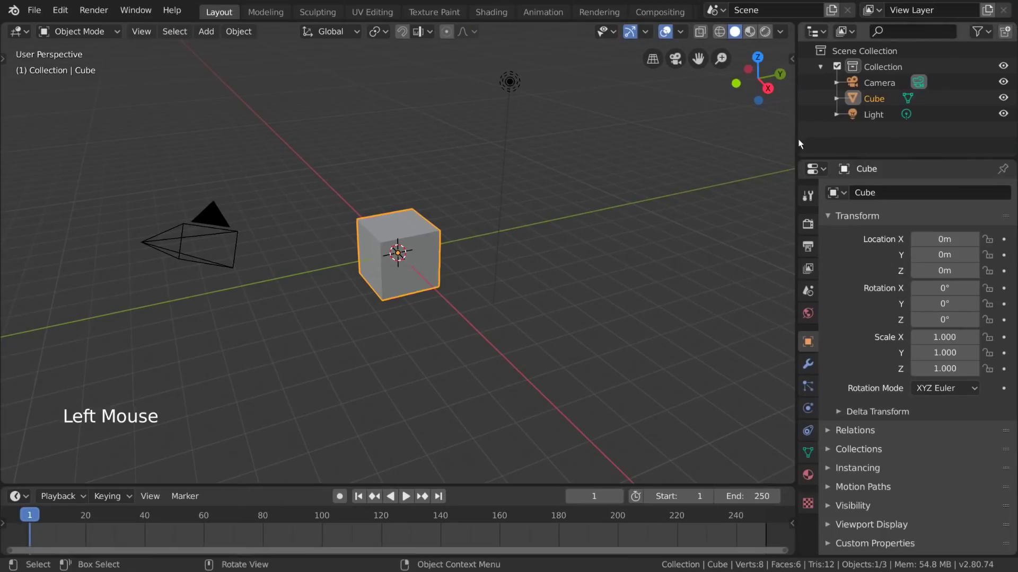
pyautogui.click(813, 31)
pyautogui.click(466, 84)
# Step: Restore the area to the Outliner and make it narrower
pyautogui.click(814, 31)
pyautogui.click(736, 85)
pyautogui.moveTo(797, 144); pyautogui.dragTo(819, 144)
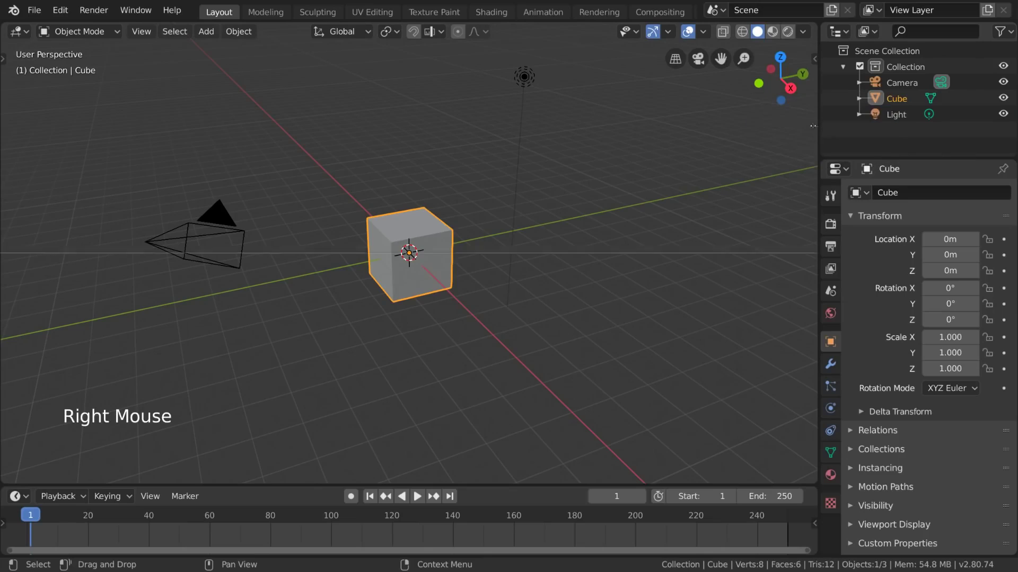
# Step: Split the viewport into top and bottom halves, then join them back into one
pyautogui.click(756, 279)
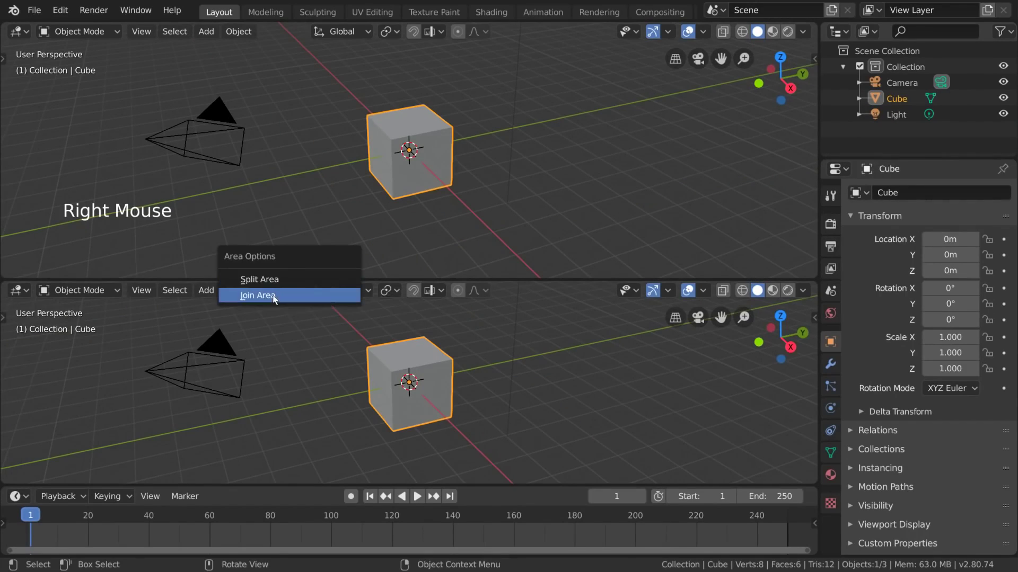
pyautogui.click(274, 295)
pyautogui.click(537, 338)
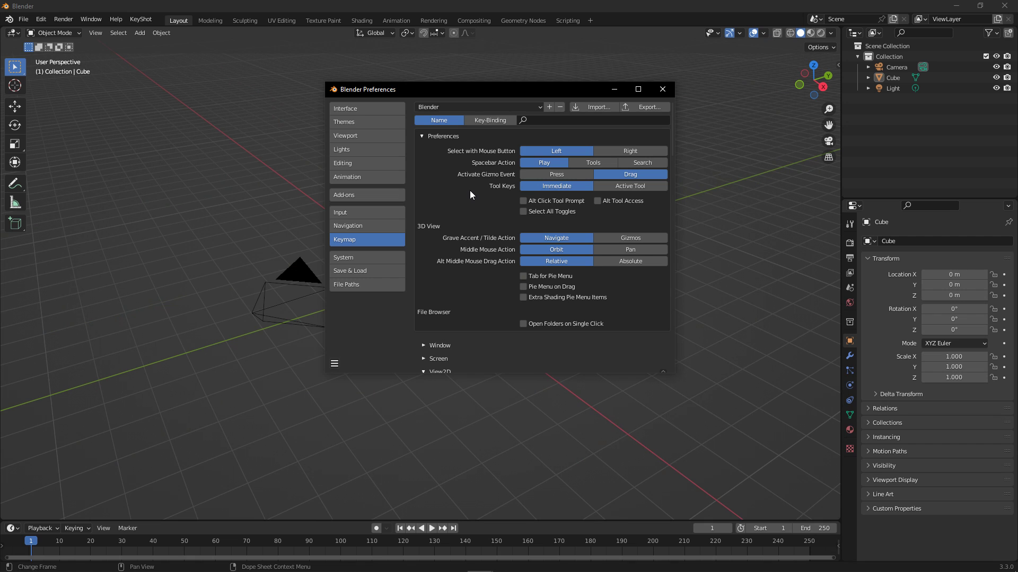
# Step: Browse down the keymap list to its editor categories, then close Preferences
pyautogui.scroll(-3, 469, 190)
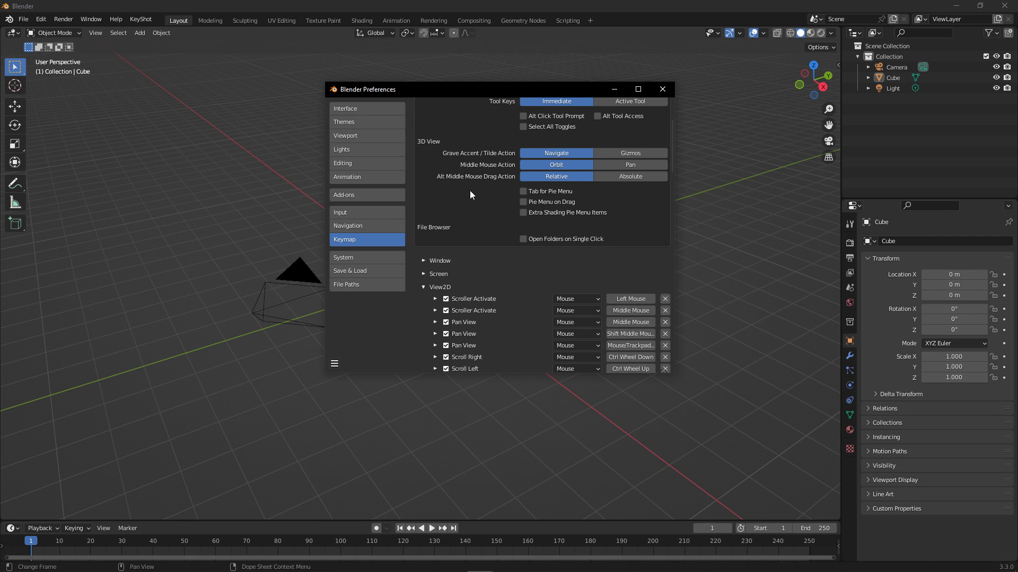
pyautogui.scroll(-12, 469, 190)
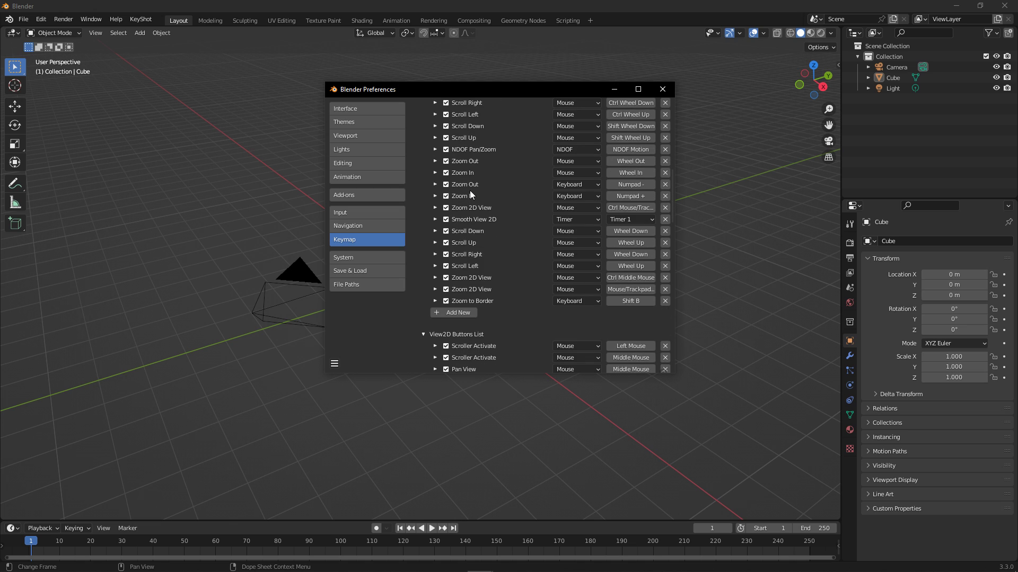
pyautogui.scroll(-15, 514, 227)
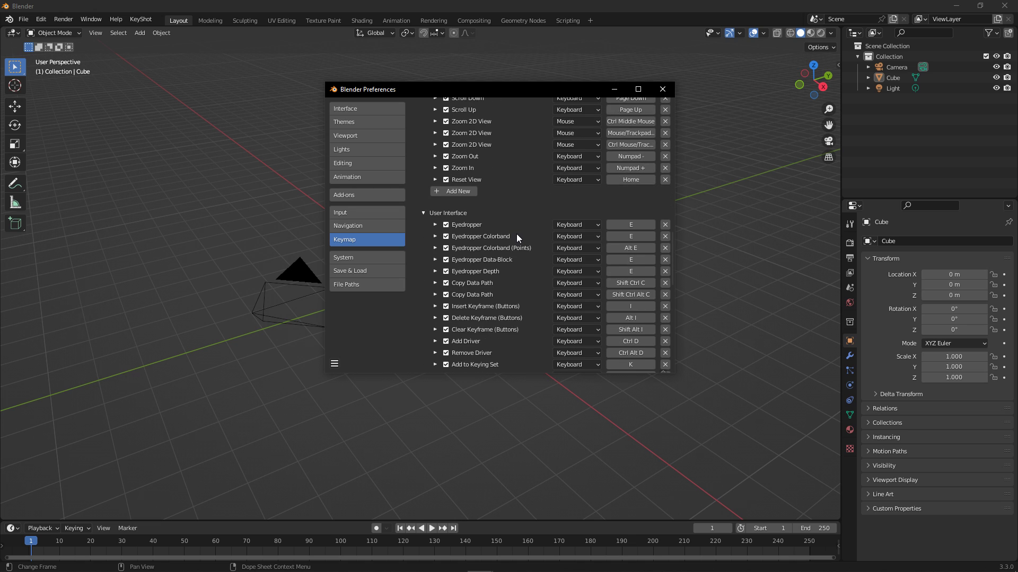
pyautogui.scroll(-18, 517, 235)
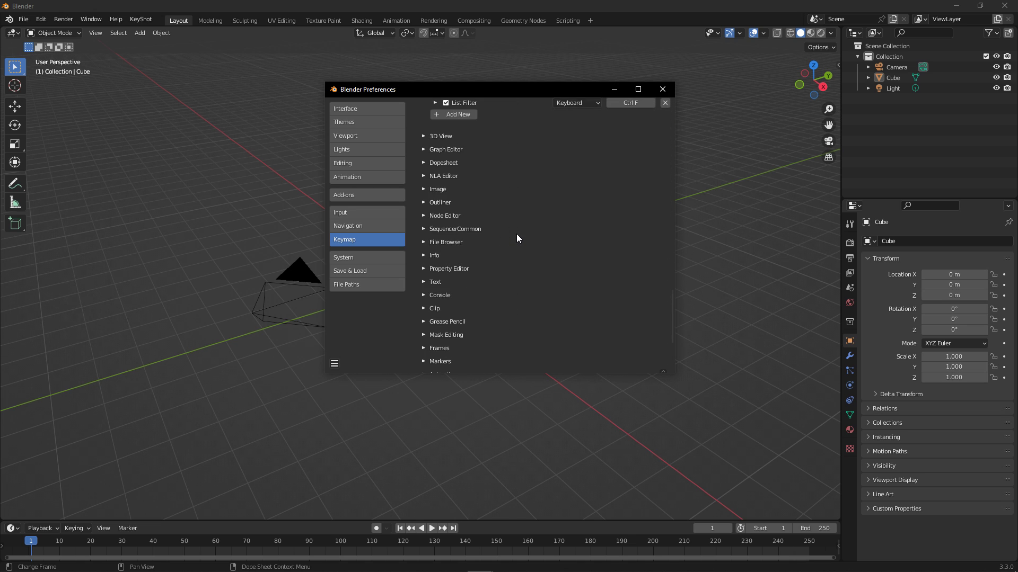
pyautogui.scroll(-5, 517, 236)
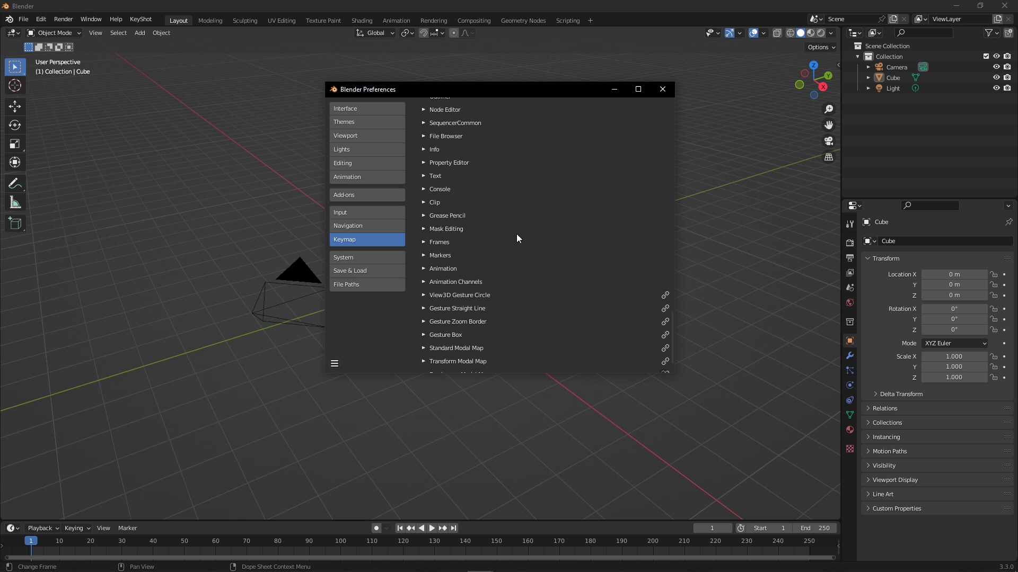
pyautogui.click(660, 95)
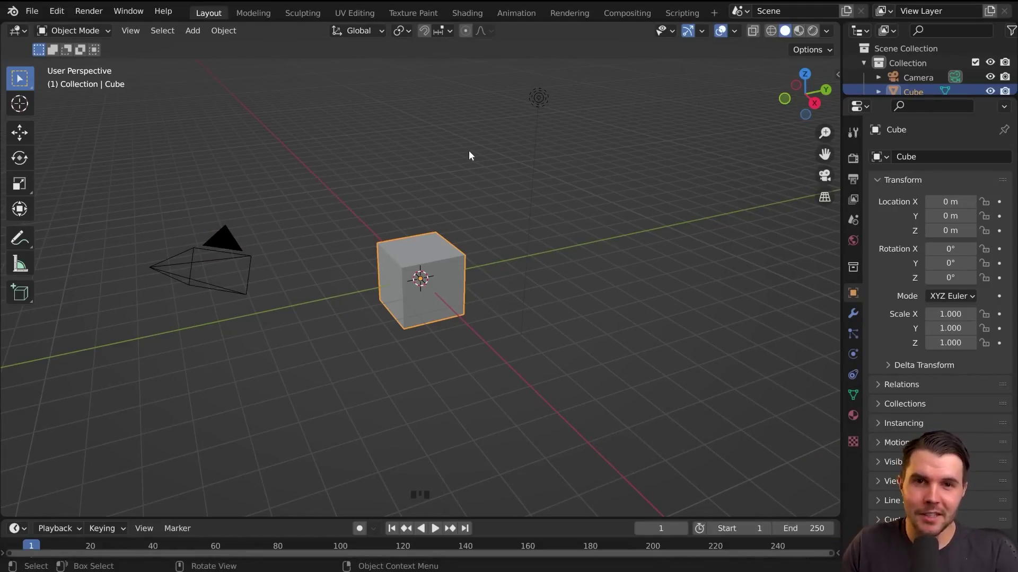
# Step: Visit the Texture Paint and Shading workspaces, then return to Layout
pyautogui.click(424, 12)
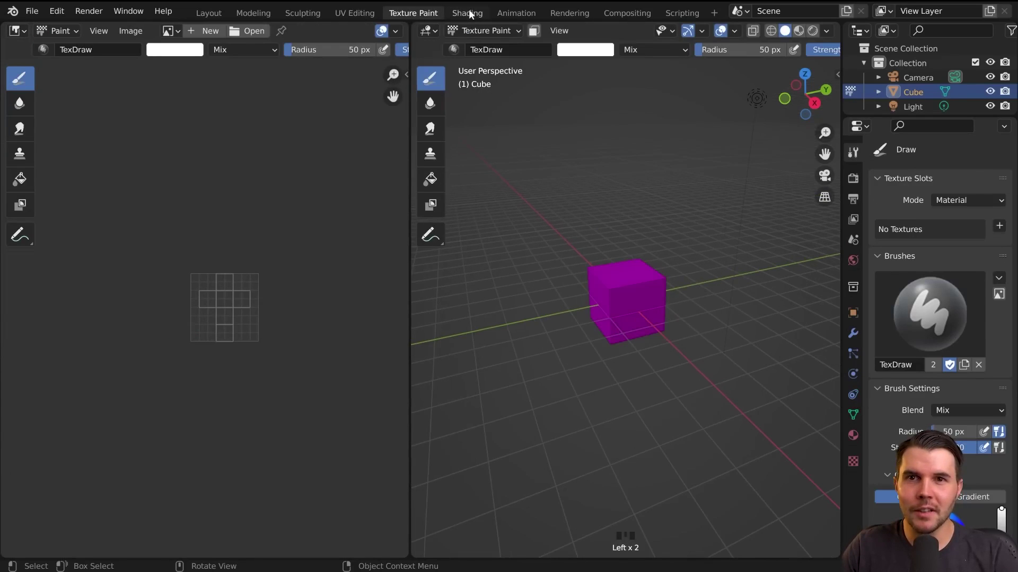
pyautogui.click(467, 12)
pyautogui.click(209, 13)
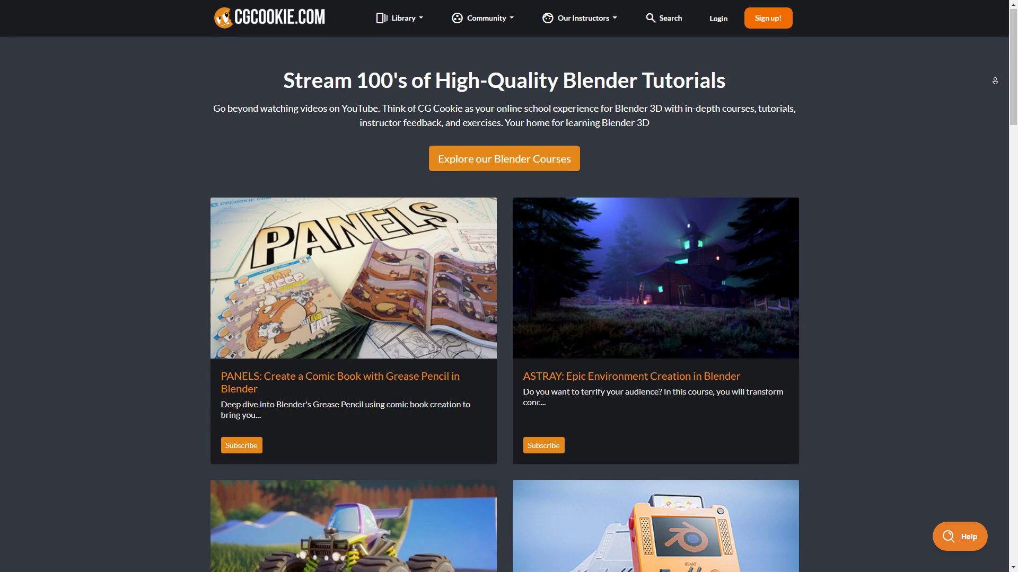
pyautogui.scroll(-2, 995, 87)
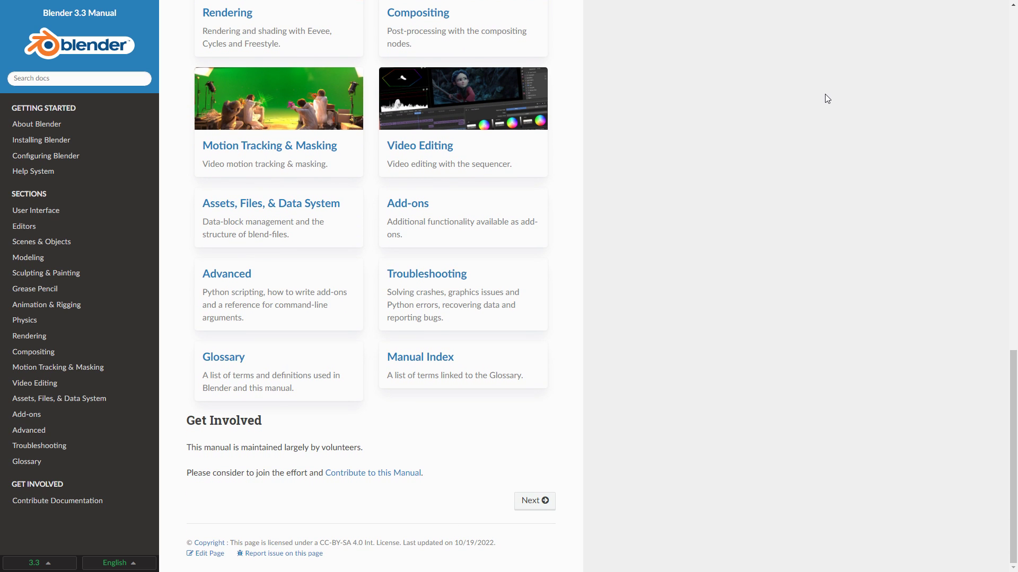
# Step: Leave the manual's section index for the Blender Stack Exchange questions page
pyautogui.middleClick(984, 68)
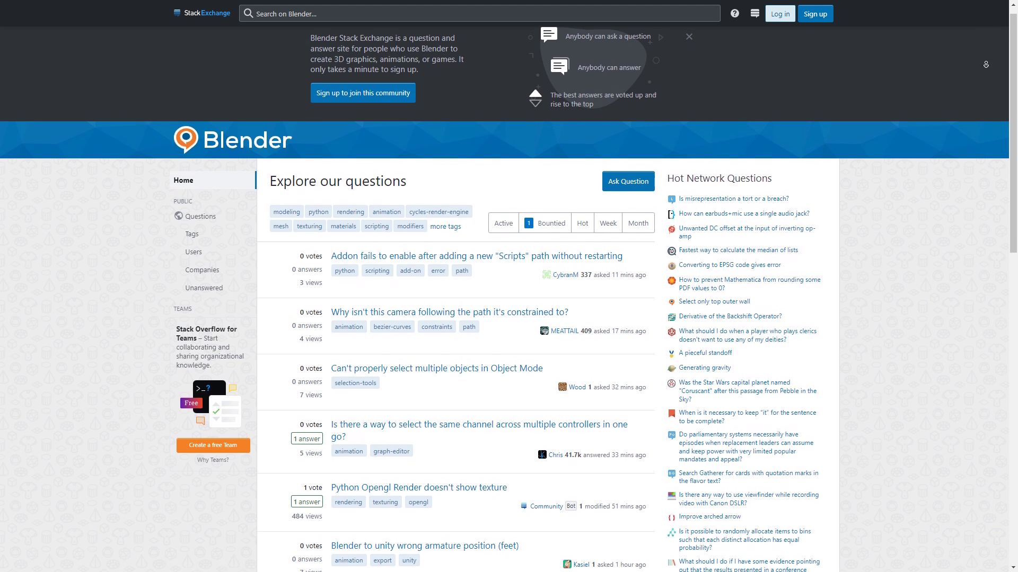
# Step: Split the 3D viewport into two stacked views with Horizontal Split, then Join Areas back into one
pyautogui.scroll(-10, 986, 65)
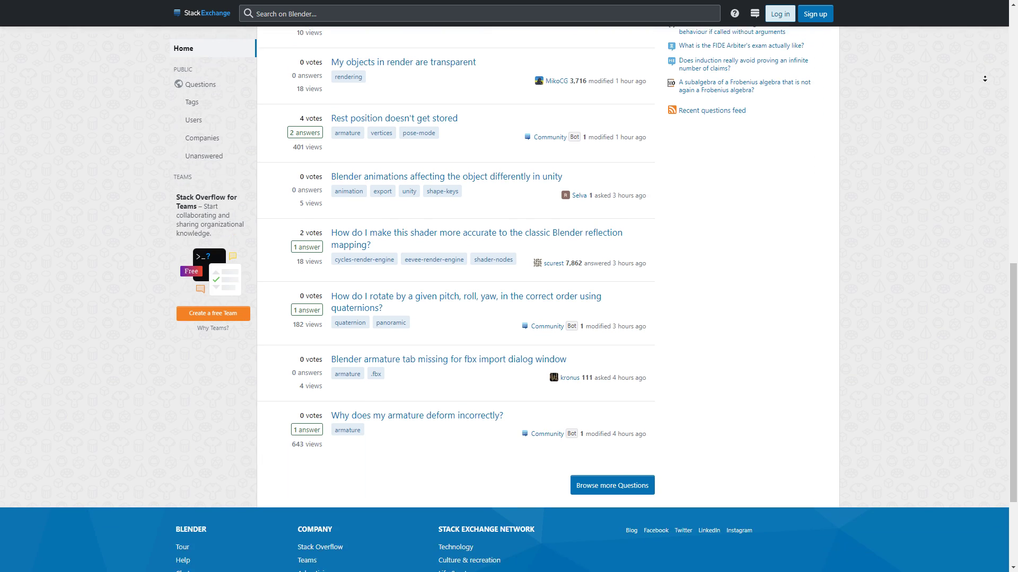
pyautogui.scroll(-3, 984, 78)
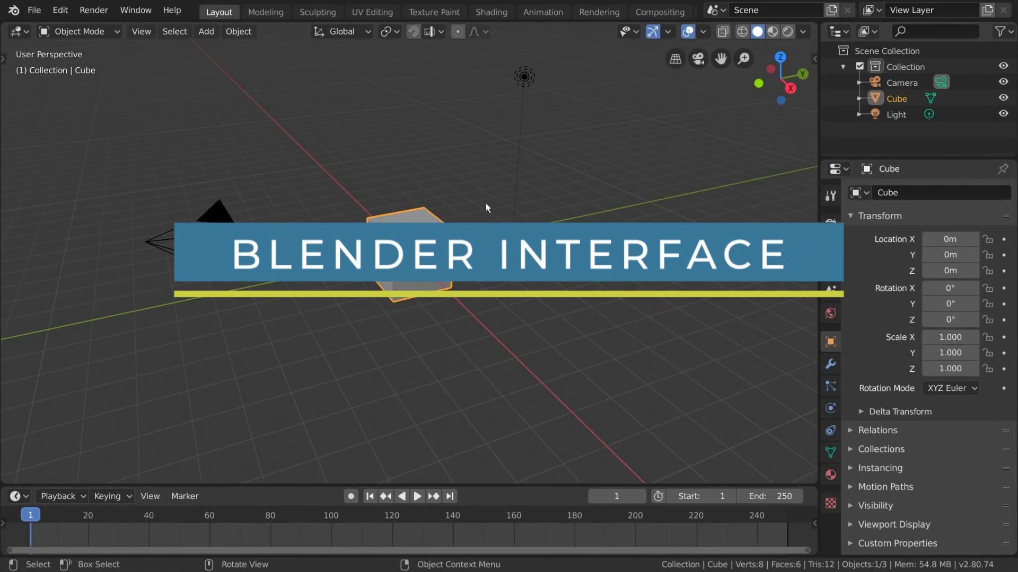
pyautogui.rightClick(818, 128)
pyautogui.click(813, 279)
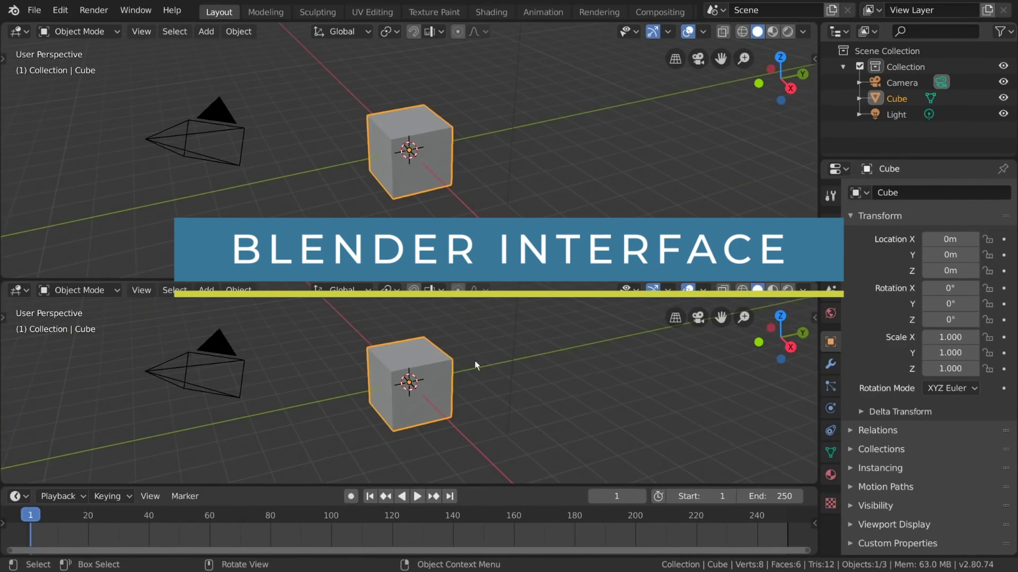
pyautogui.rightClick(273, 281)
pyautogui.click(275, 292)
pyautogui.click(539, 343)
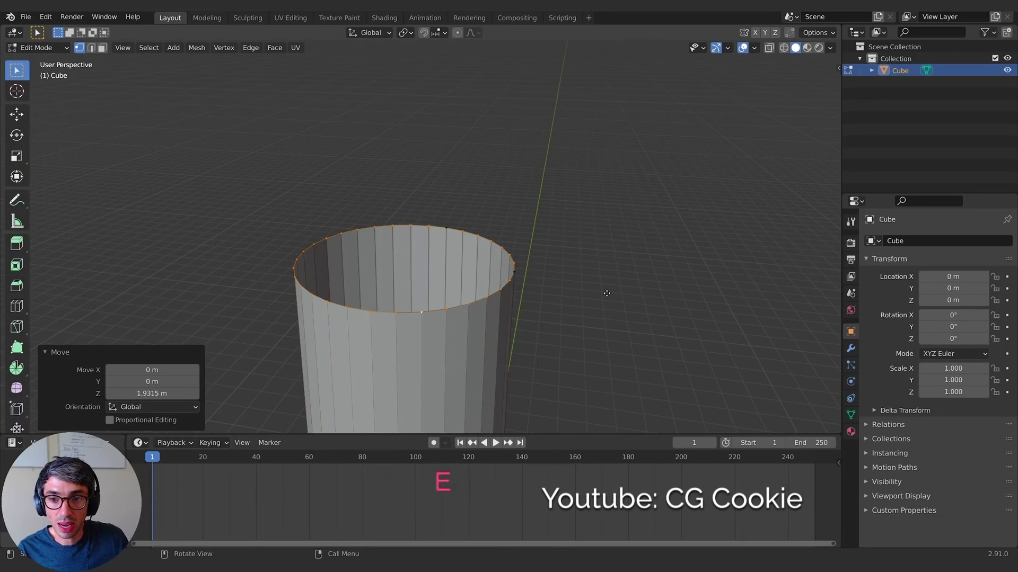
# Step: Re-extrude the top rim loop, shrinking it inward and raising it slightly
pyautogui.press('Escape')
pyautogui.press('e')
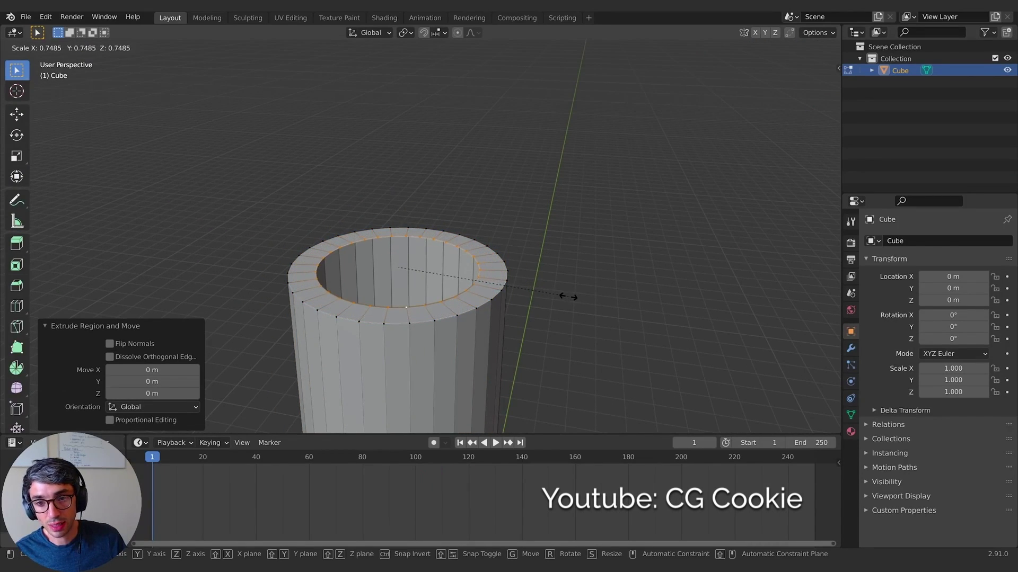
pyautogui.click(567, 297)
pyautogui.moveTo(567, 296)
pyautogui.mouseDown(button='middle')
pyautogui.moveTo(590, 312)
pyautogui.moveTo(580, 290)
pyautogui.mouseUp(button='middle')
pyautogui.click(588, 310)
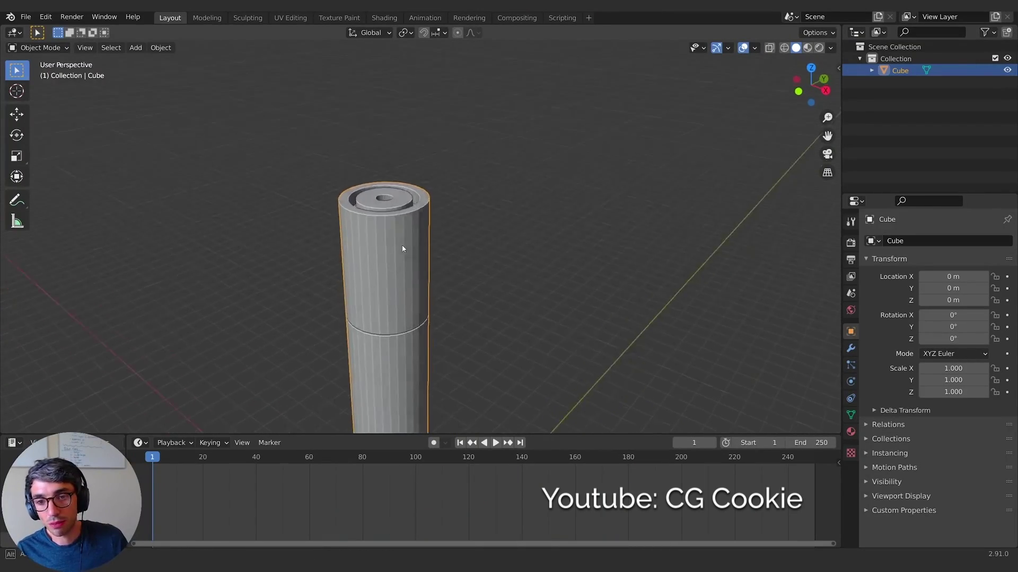
# Step: Add a loop cut to the side tab and extrude its selected faces
pyautogui.press('Tab')
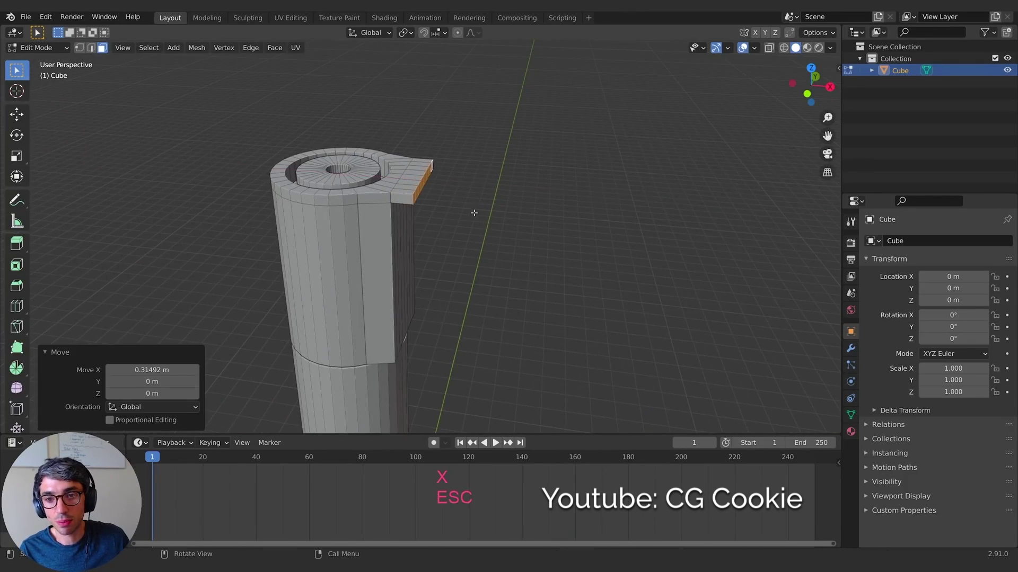
pyautogui.moveTo(474, 212); pyautogui.dragTo(455, 201, button='middle')
pyautogui.hotkey('ctrl', 'r')
pyautogui.press('Escape')
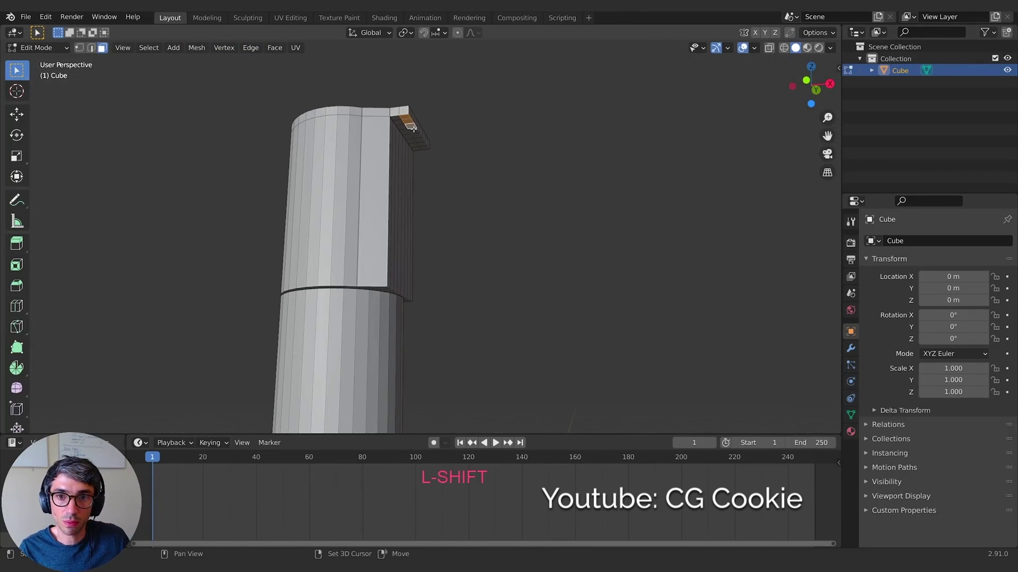
pyautogui.press('e')
pyautogui.press('Escape')
# Step: Extrude the horizontal loops and scale them inward to form grooves around the upper part
pyautogui.moveTo(413, 128); pyautogui.dragTo(474, 173, button='middle')
pyautogui.keyDown('shift'); pyautogui.moveTo(484, 311); pyautogui.dragTo(328, 173, button='middle'); pyautogui.keyUp('shift')
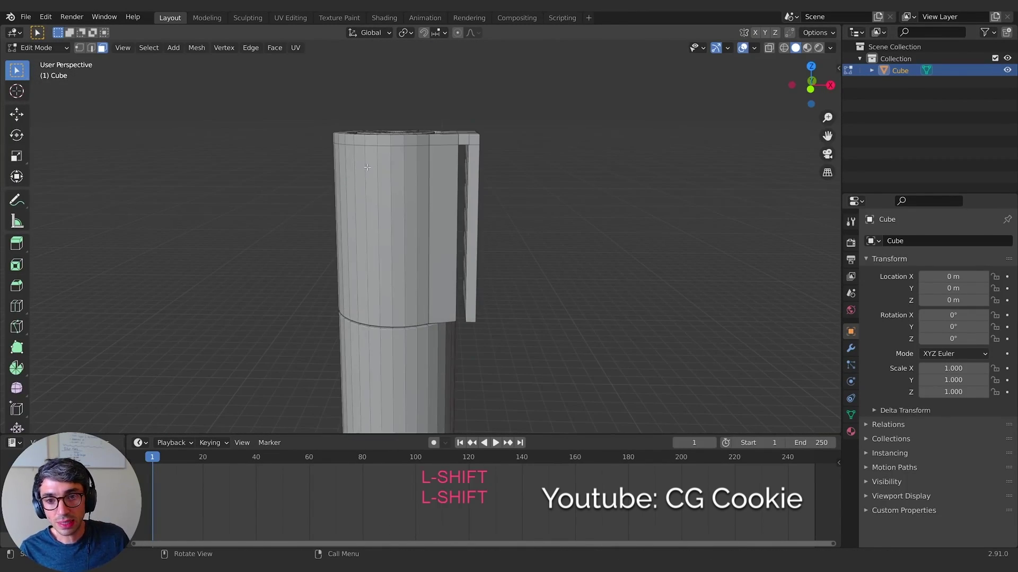
pyautogui.press('e')
pyautogui.press('Escape')
pyautogui.press('s')
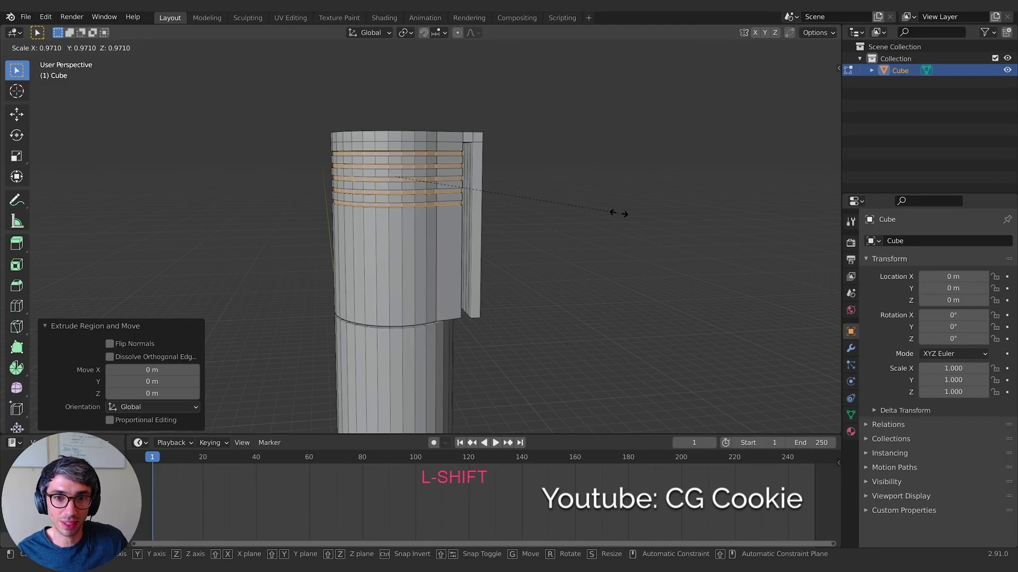
pyautogui.click(596, 213)
# Step: Grid-fill the central hole and raise the grid fill offset to 7
pyautogui.moveTo(615, 241); pyautogui.dragTo(477, 318, button='middle')
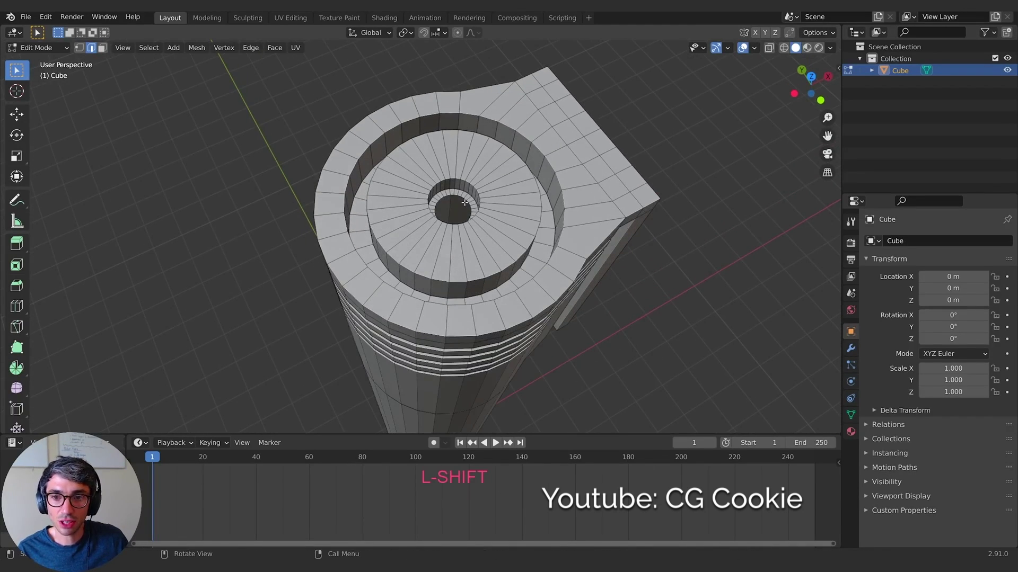
pyautogui.scroll(5, 383, 263)
pyautogui.keyDown('shift'); pyautogui.moveTo(382, 263); pyautogui.dragTo(395, 197, button='middle'); pyautogui.keyUp('shift')
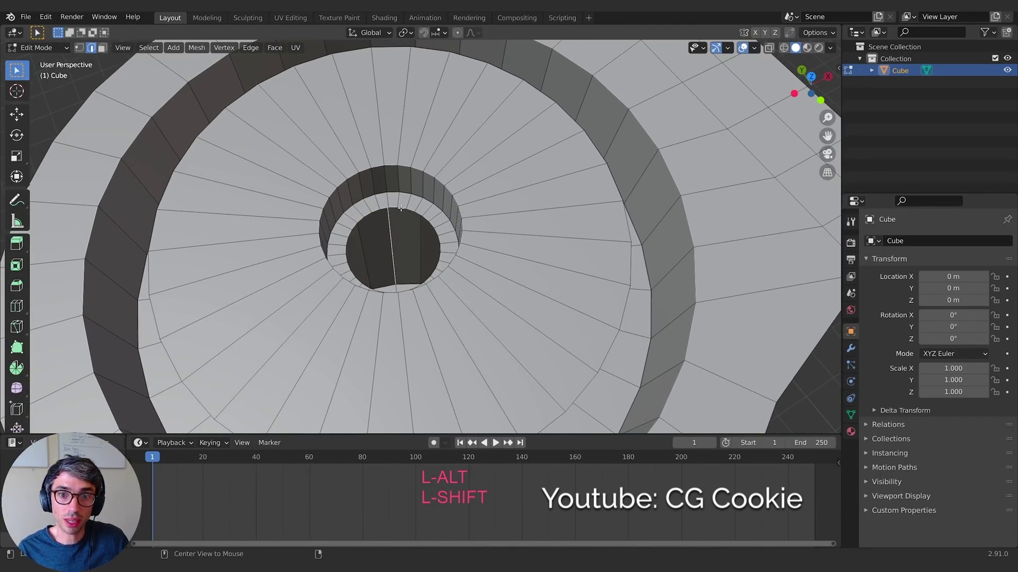
pyautogui.scroll(-3, 436, 292)
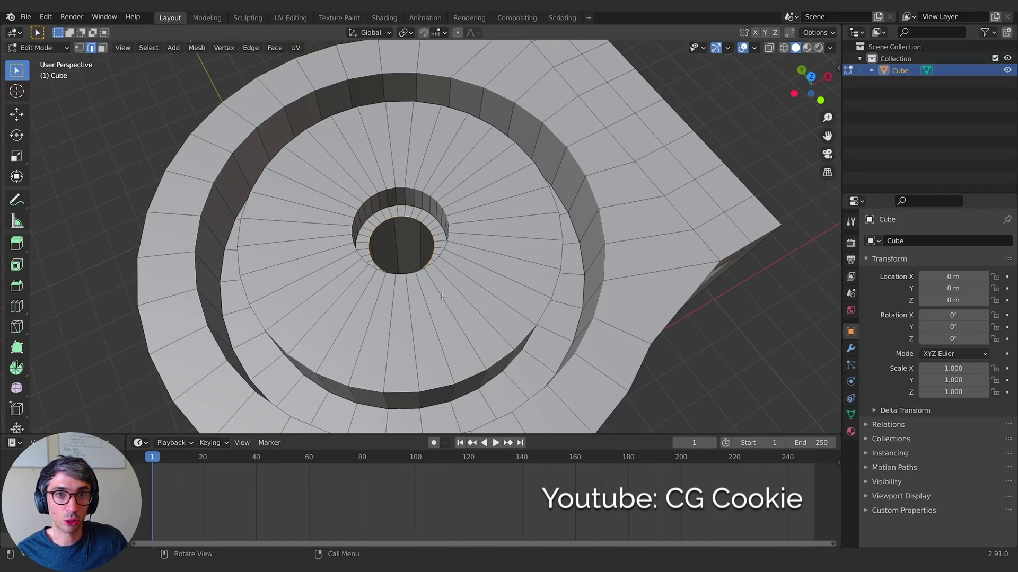
pyautogui.scroll(2, 399, 249)
pyautogui.keyDown('shift'); pyautogui.moveTo(399, 249); pyautogui.dragTo(400, 220, button='middle'); pyautogui.keyUp('shift')
pyautogui.scroll(-3, 415, 295)
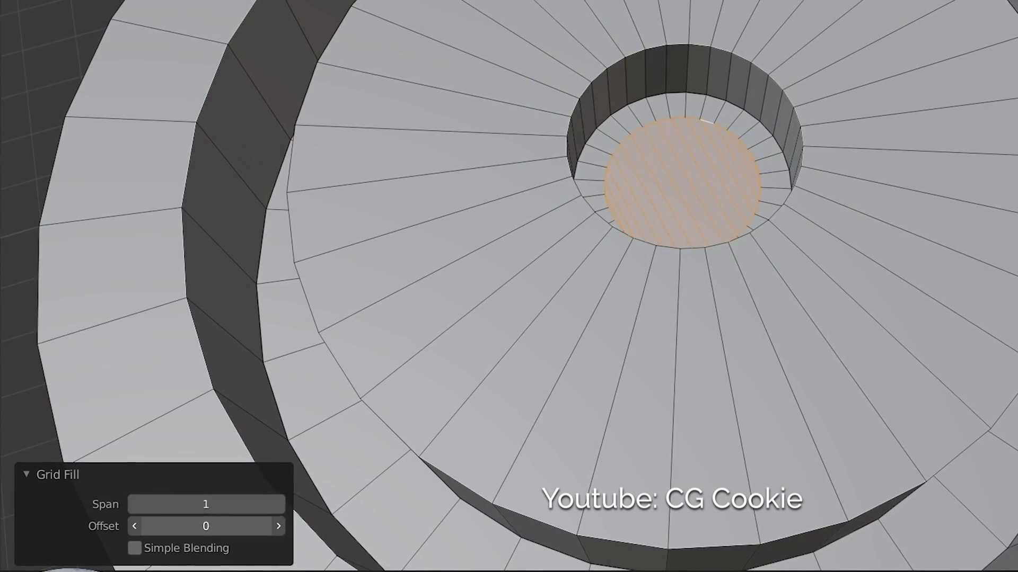
pyautogui.moveTo(182, 526); pyautogui.dragTo(195, 526)
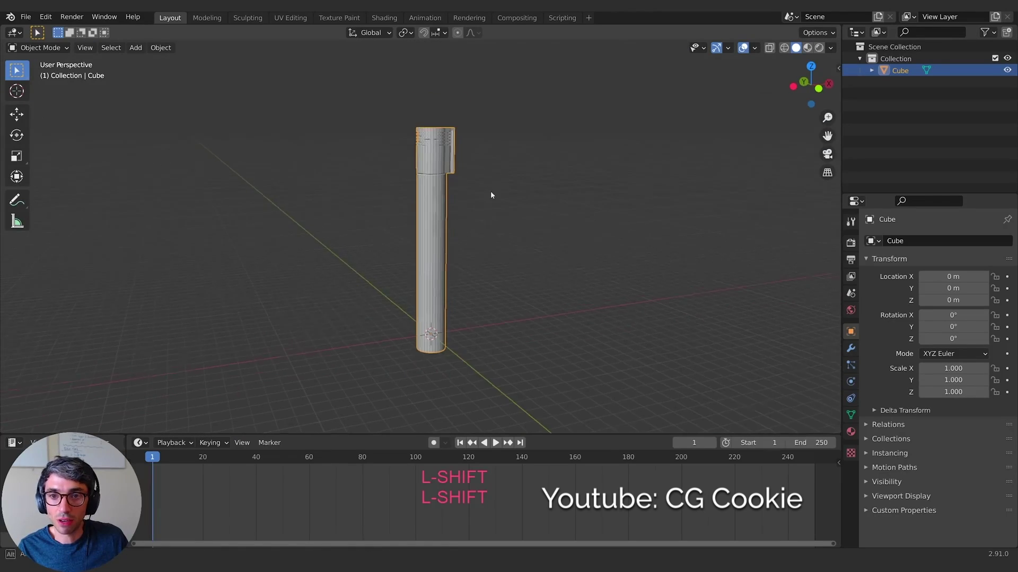
pyautogui.keyDown('shift'); pyautogui.moveTo(491, 196); pyautogui.dragTo(485, 269, button='middle'); pyautogui.keyUp('shift')
# Step: Shade the cylinder smooth and add a Subdivision Surface modifier
pyautogui.rightClick(435, 244)
pyautogui.click(435, 245)
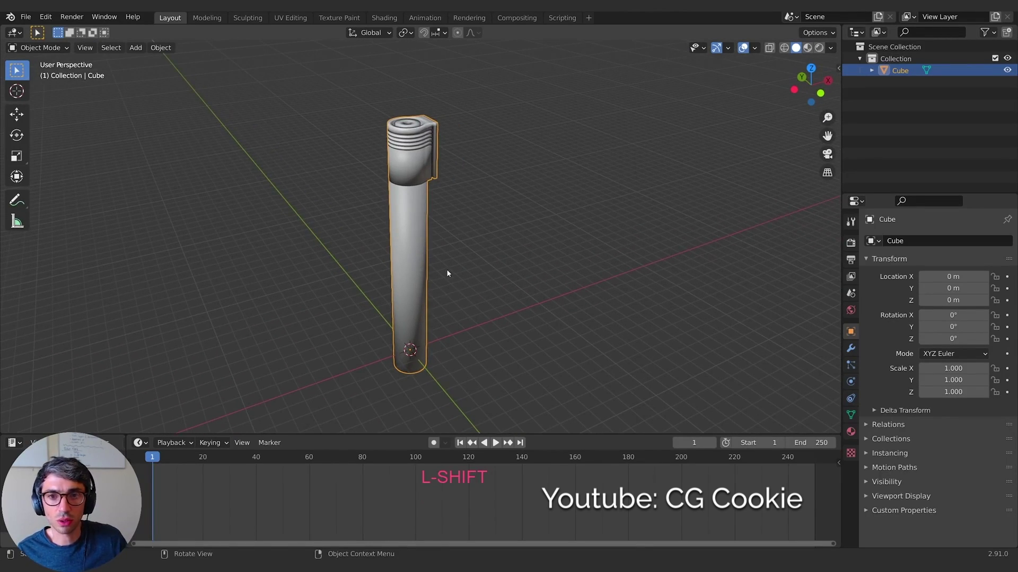
pyautogui.click(850, 349)
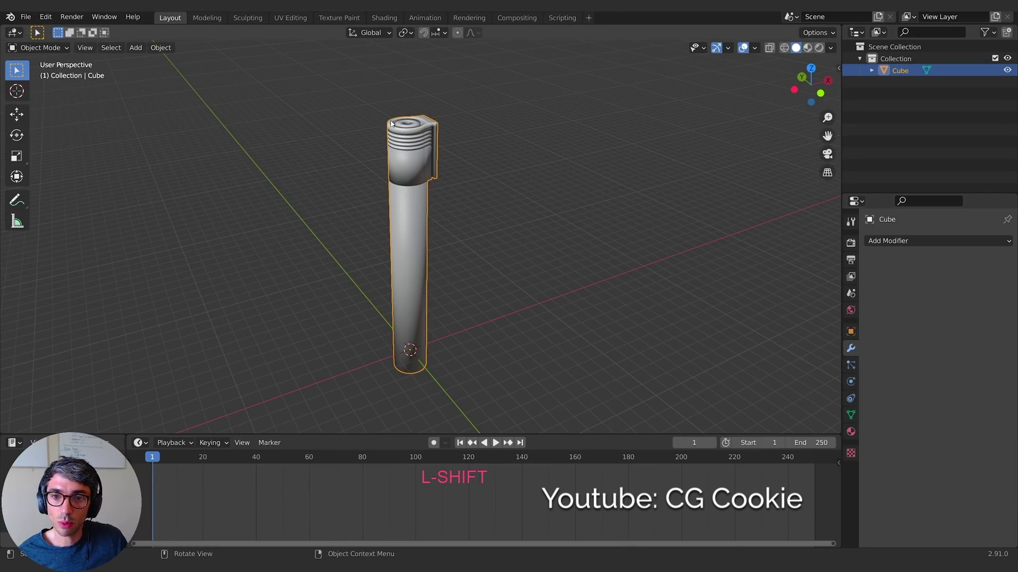
pyautogui.click(909, 241)
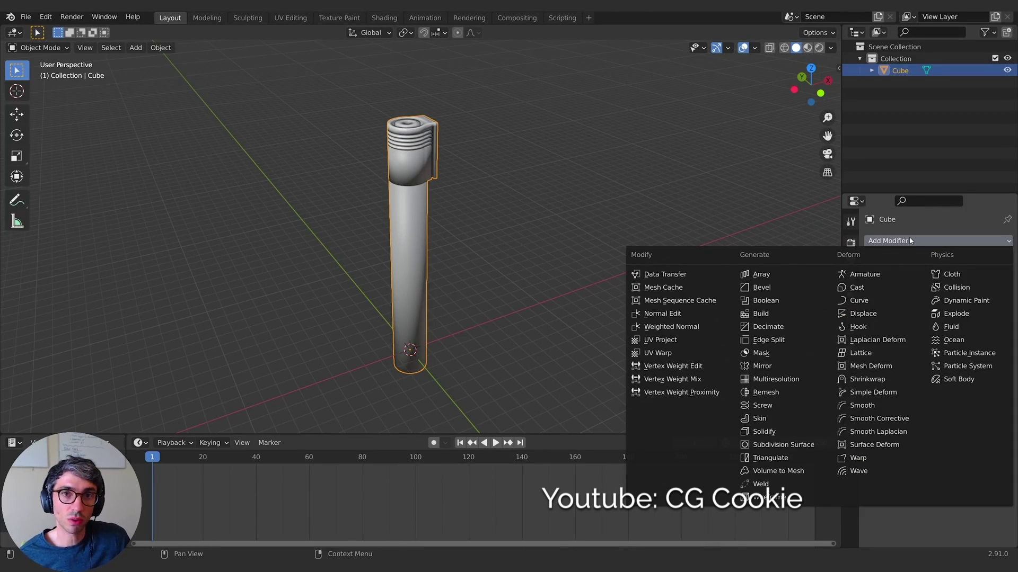
pyautogui.click(782, 446)
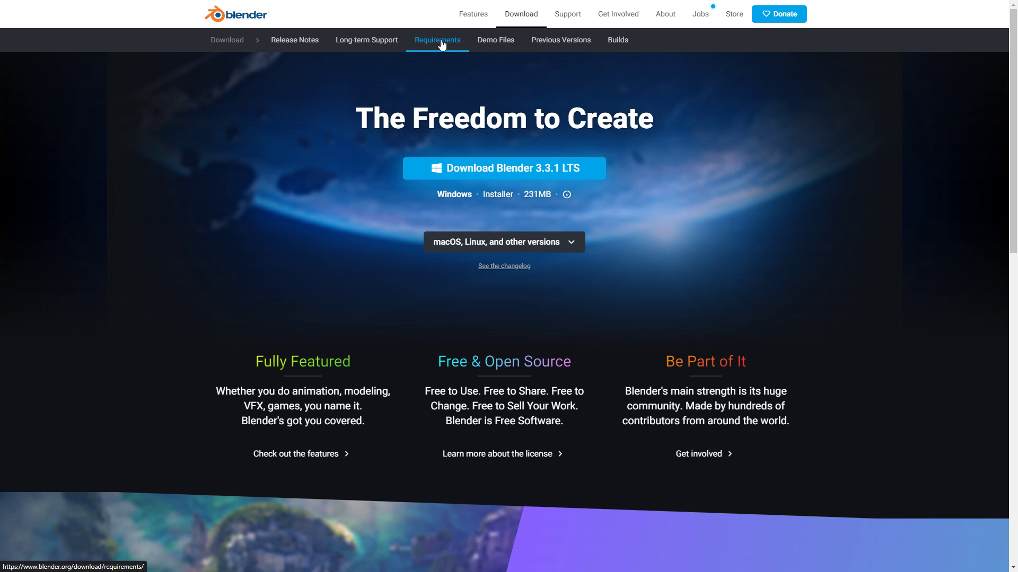
# Step: Open blender.org's Requirements page from the Download sub-navigation
pyautogui.click(442, 42)
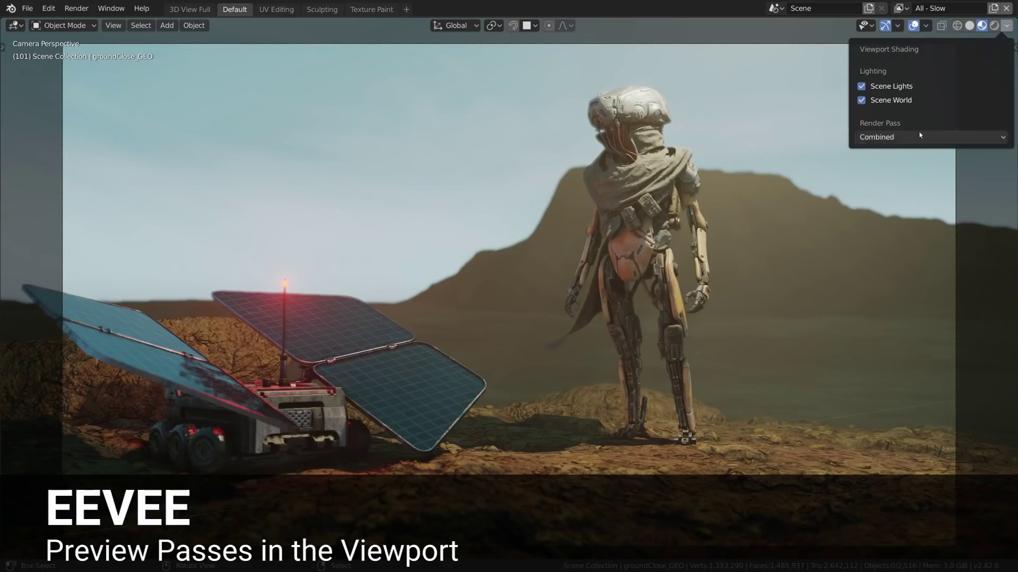
# Step: Switch the rover-and-robot desert scene's viewport render pass from Combined to Normal
pyautogui.click(919, 137)
pyautogui.click(783, 349)
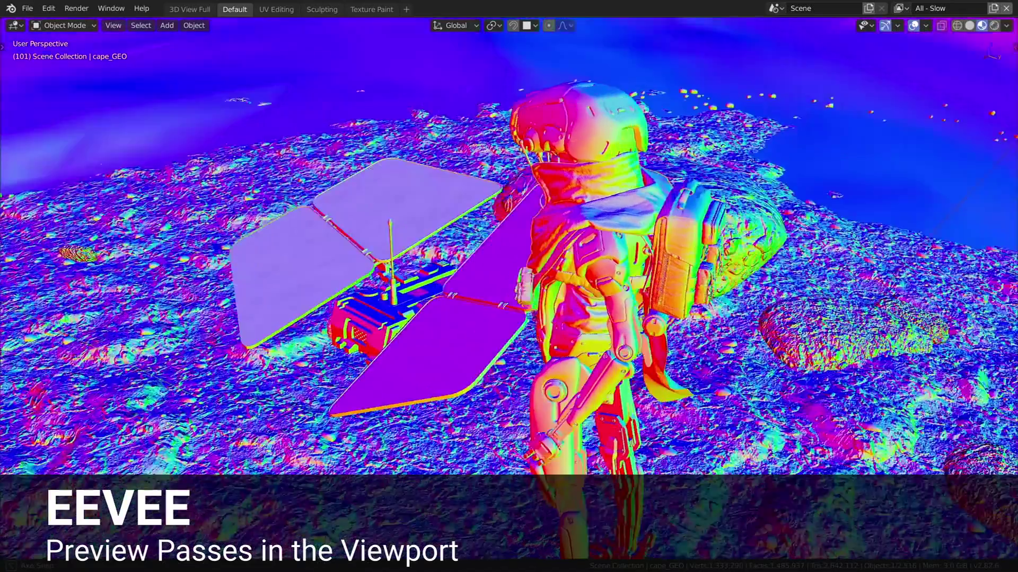